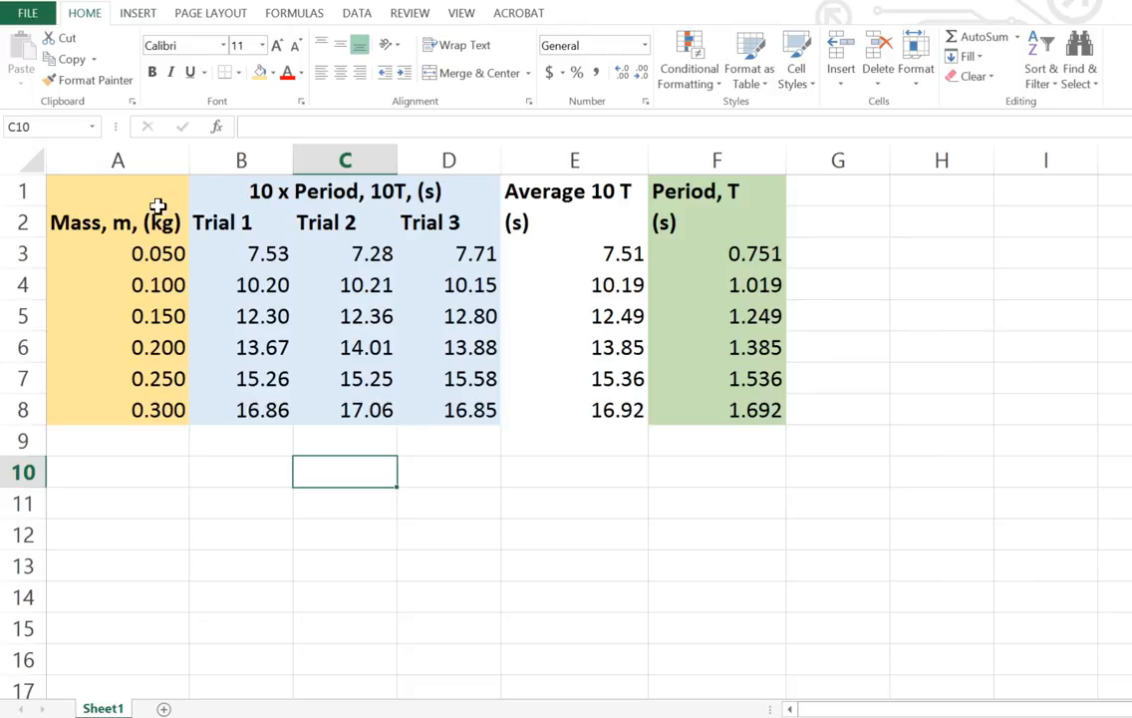
# Examine the mass column and the period column of the data table, including their headings and individual mass values
pyautogui.click(145, 189)
pyautogui.click(134, 220)
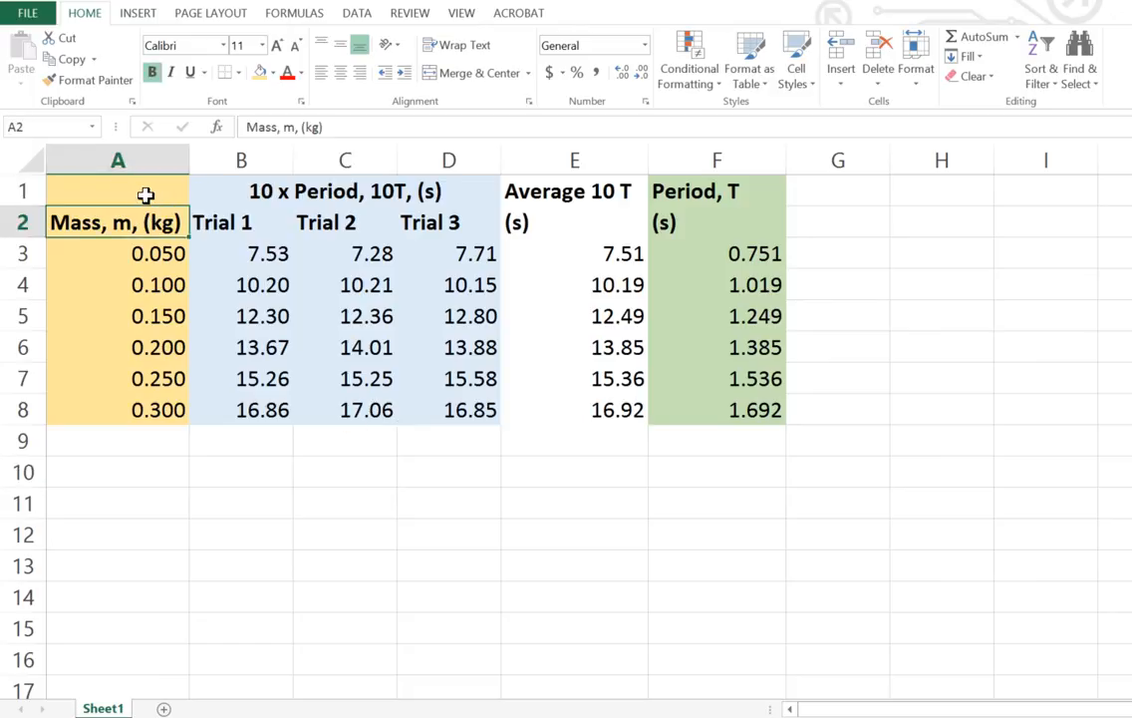
pyautogui.click(147, 194)
pyautogui.moveTo(145, 252); pyautogui.dragTo(149, 419)
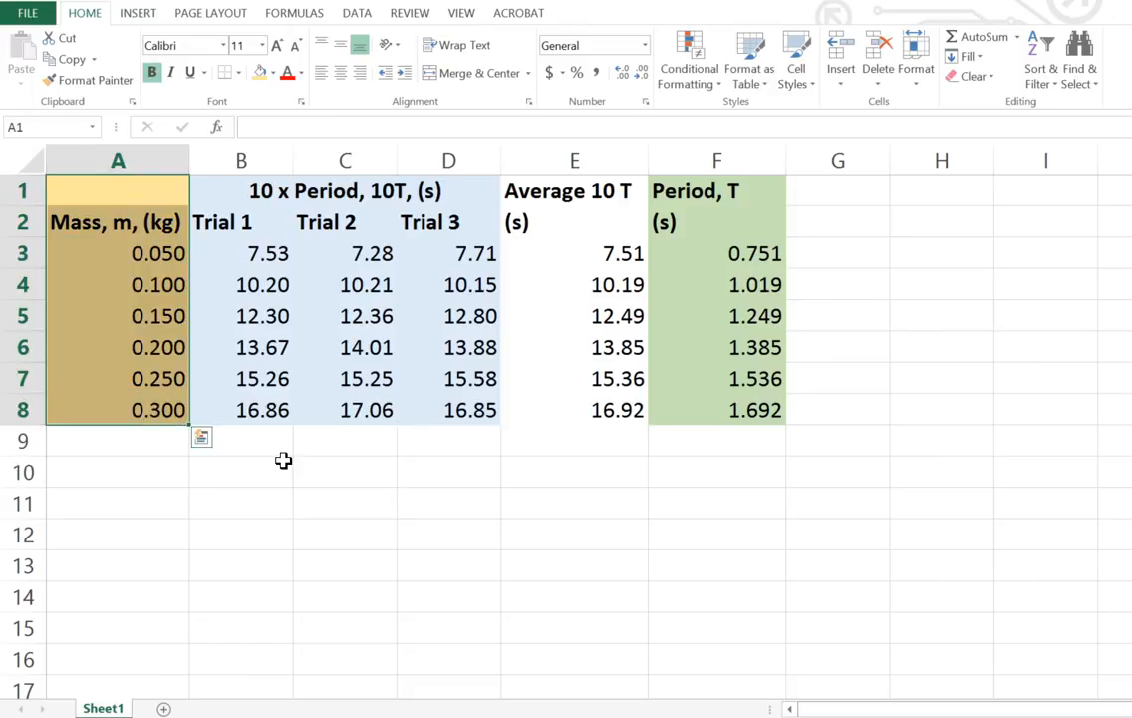
pyautogui.moveTo(695, 189); pyautogui.dragTo(700, 411)
pyautogui.click(663, 551)
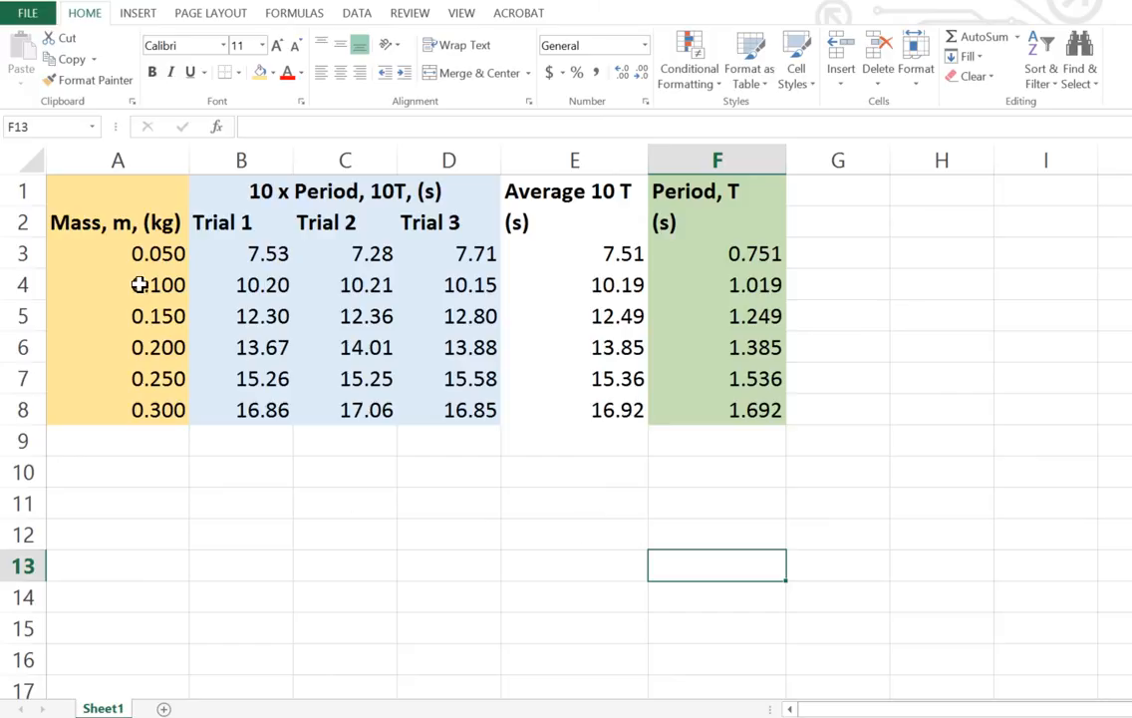
pyautogui.moveTo(136, 255); pyautogui.dragTo(122, 394)
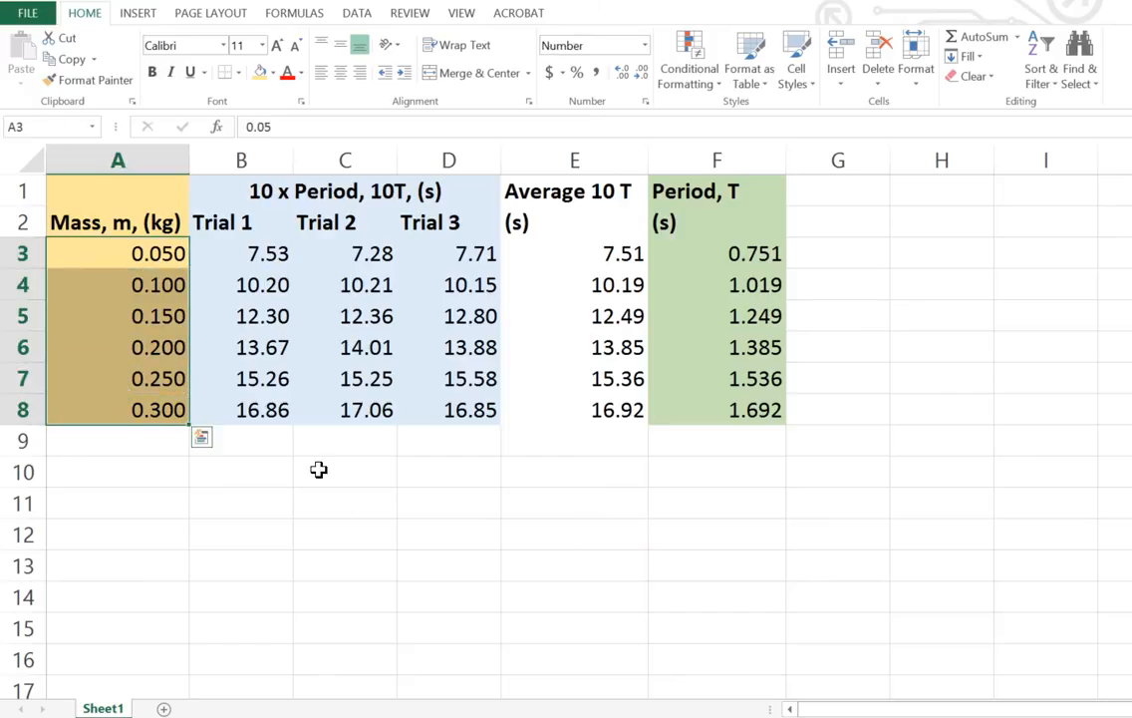
pyautogui.click(179, 253)
pyautogui.click(170, 285)
pyautogui.click(161, 318)
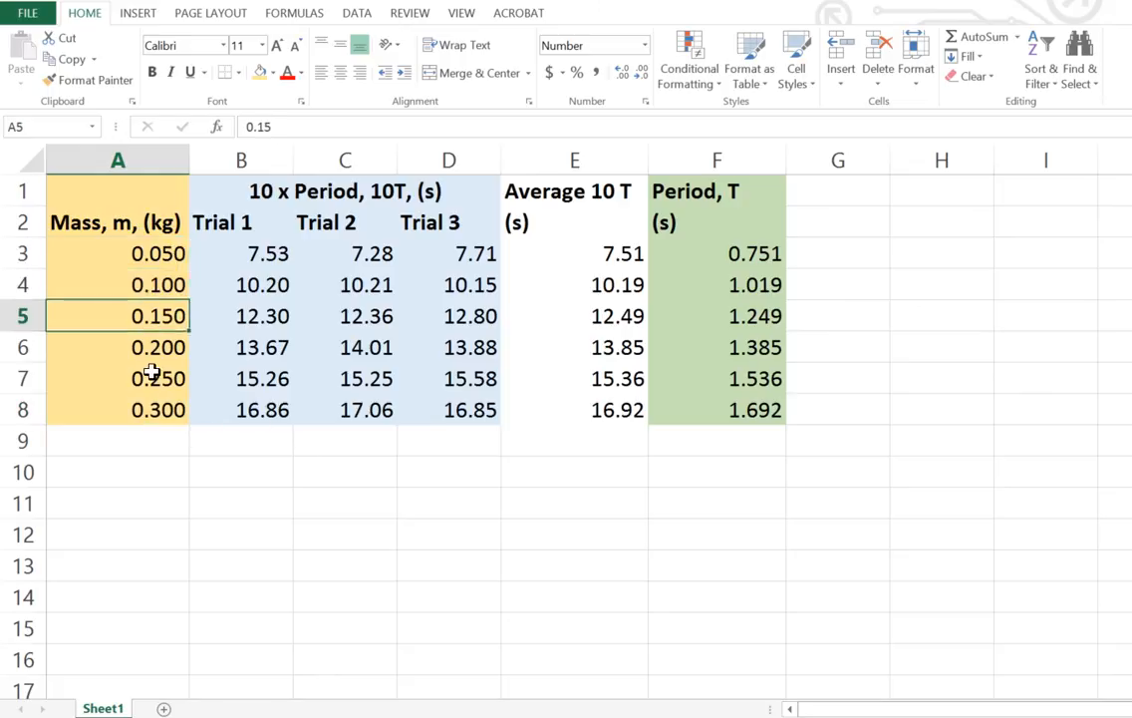
pyautogui.click(151, 375)
pyautogui.click(150, 401)
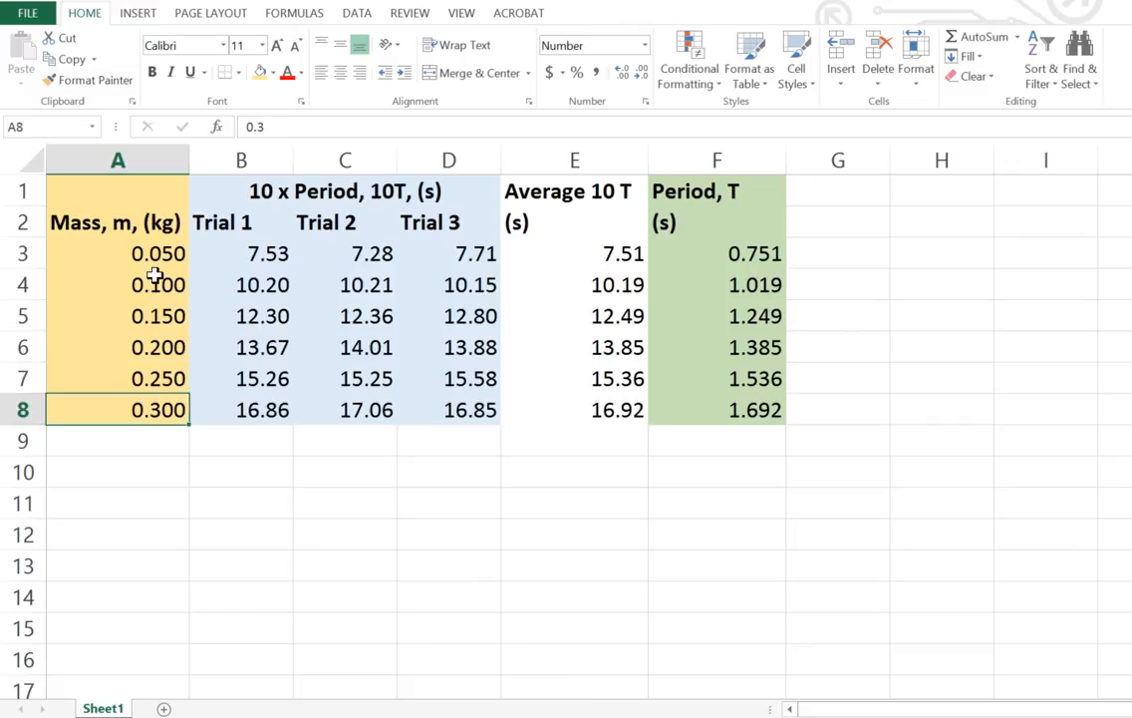
# Insert a markers-only scatter chart from masses A3:A8 and periods F3:F8, and reposition it over the data table
pyautogui.moveTo(157, 255); pyautogui.dragTo(160, 399)
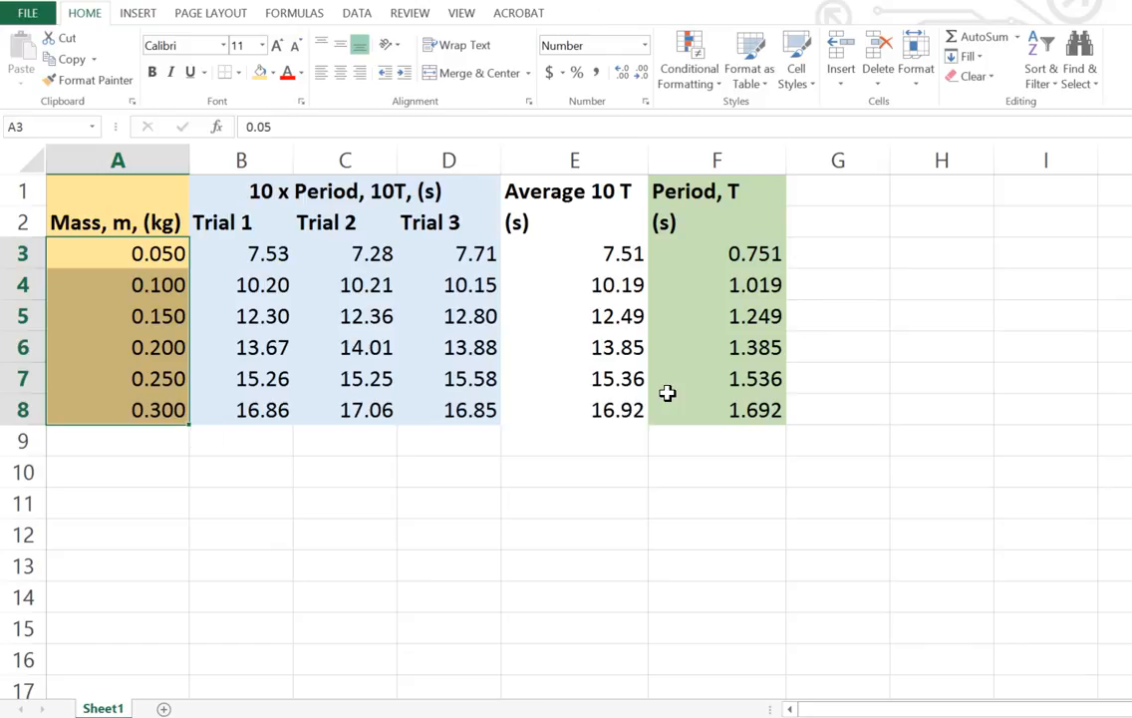
pyautogui.moveTo(728, 248); pyautogui.dragTo(735, 408)
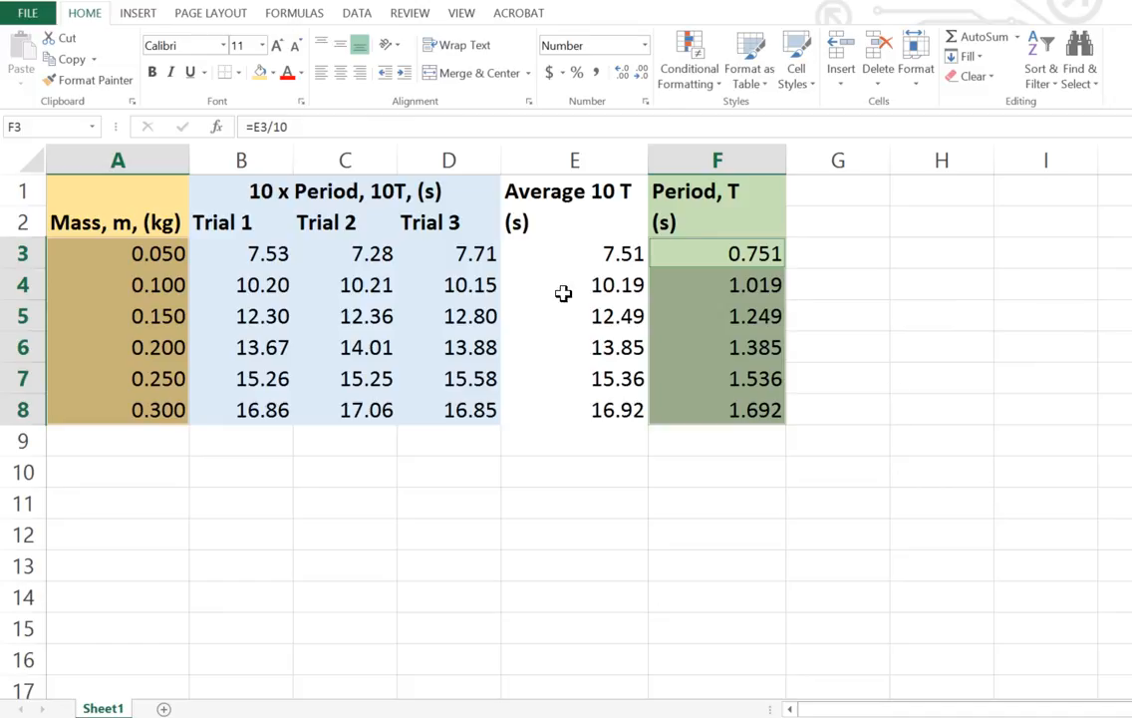
pyautogui.click(139, 14)
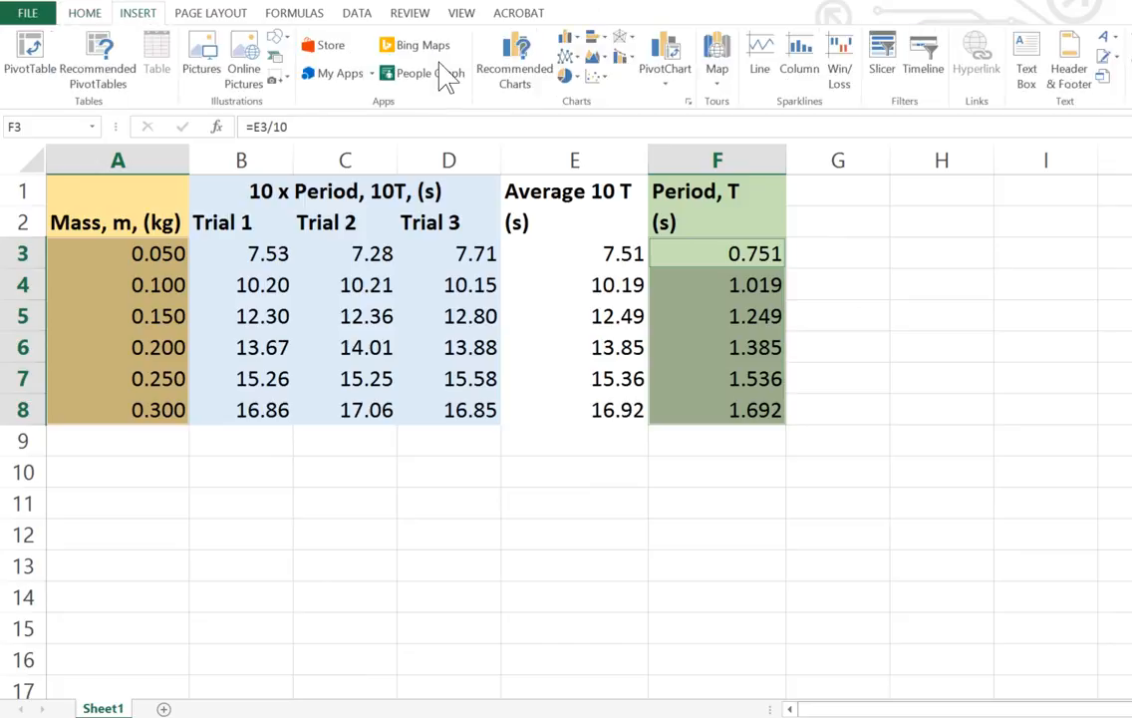
pyautogui.click(602, 80)
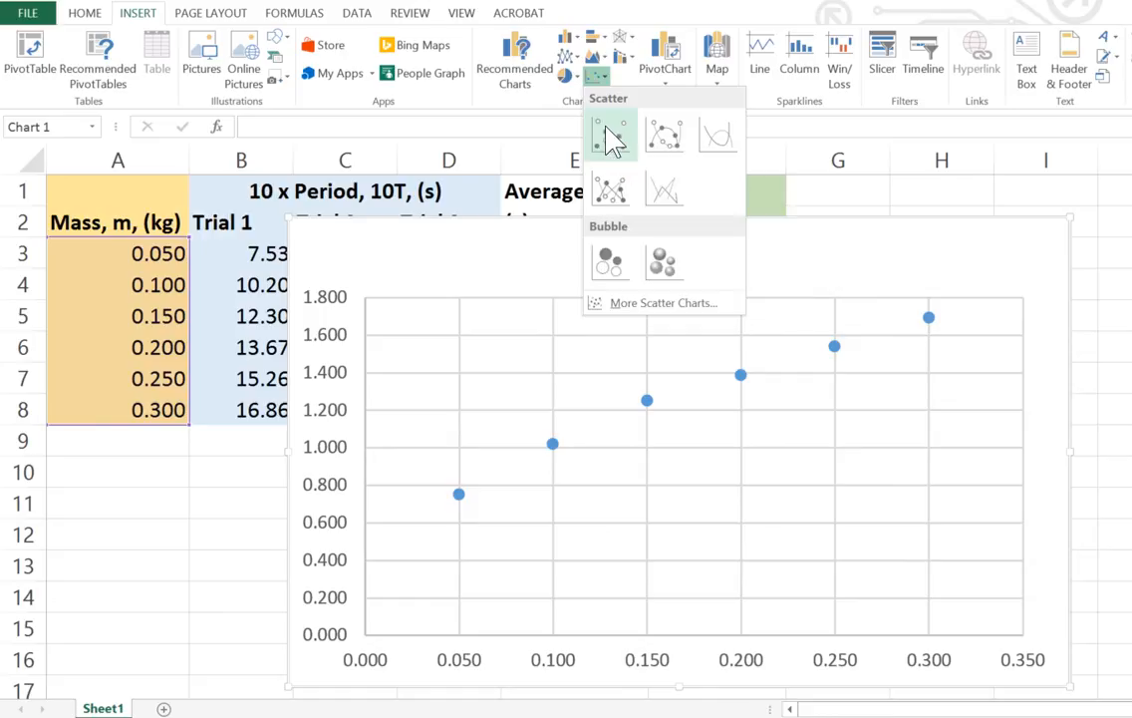
pyautogui.click(613, 139)
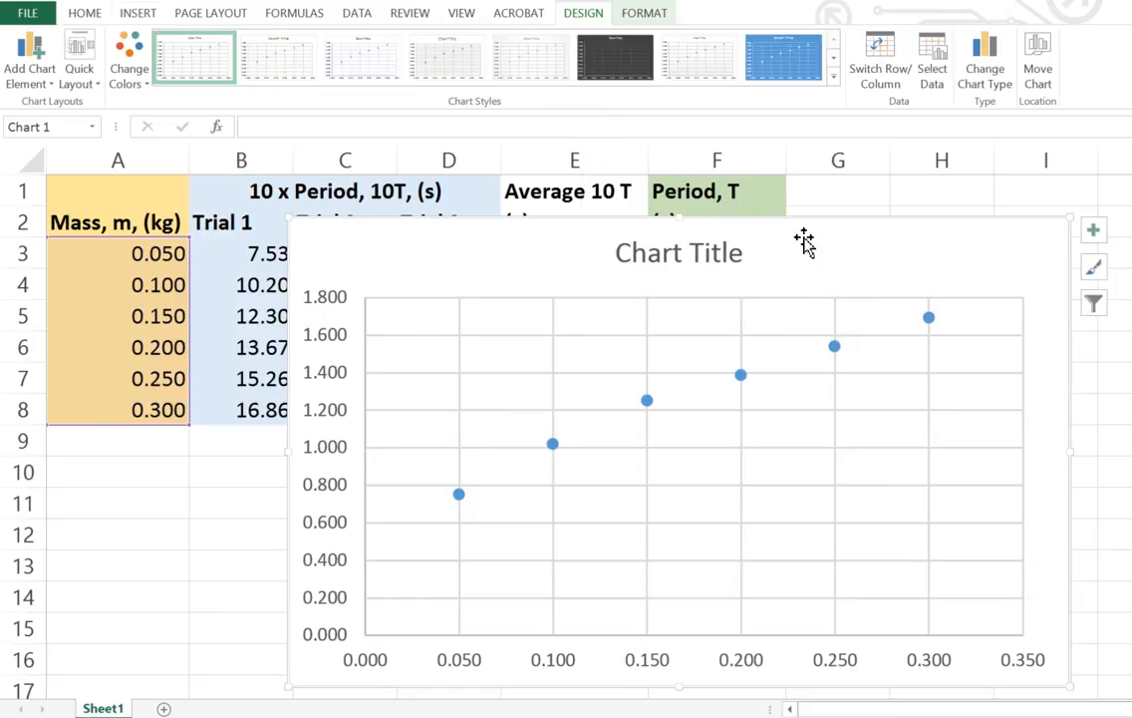
pyautogui.moveTo(846, 253); pyautogui.dragTo(684, 236)
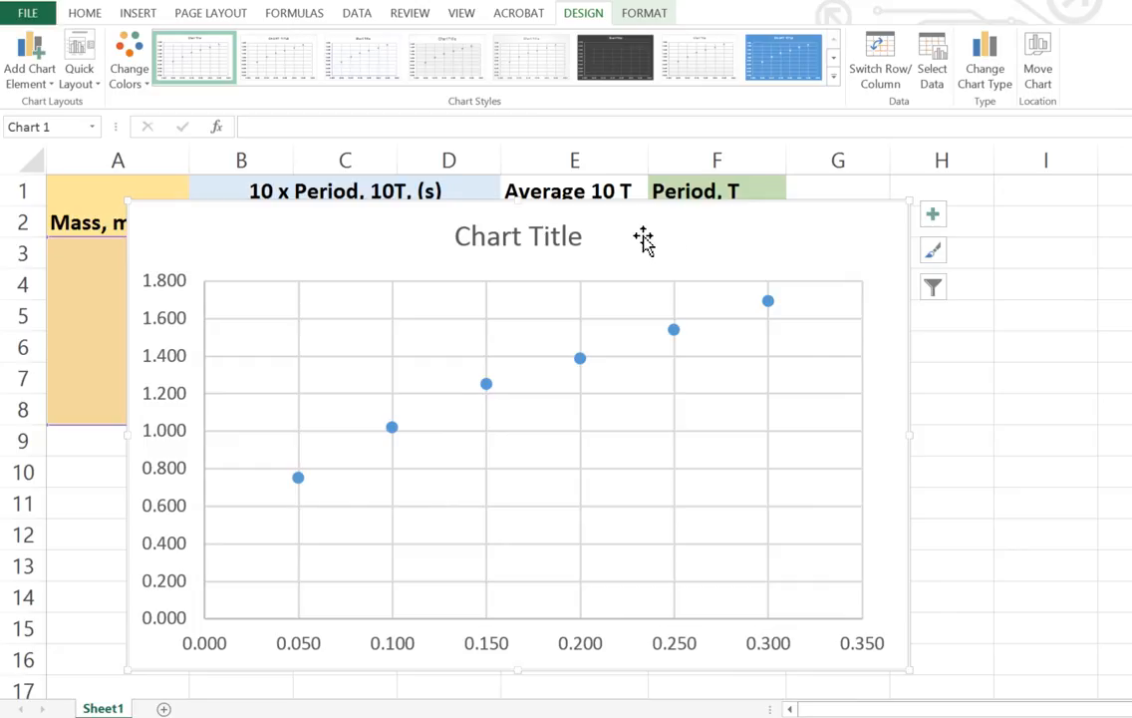
# Move the scatter chart to a new chart sheet named "T vs m"
pyautogui.rightClick(643, 239)
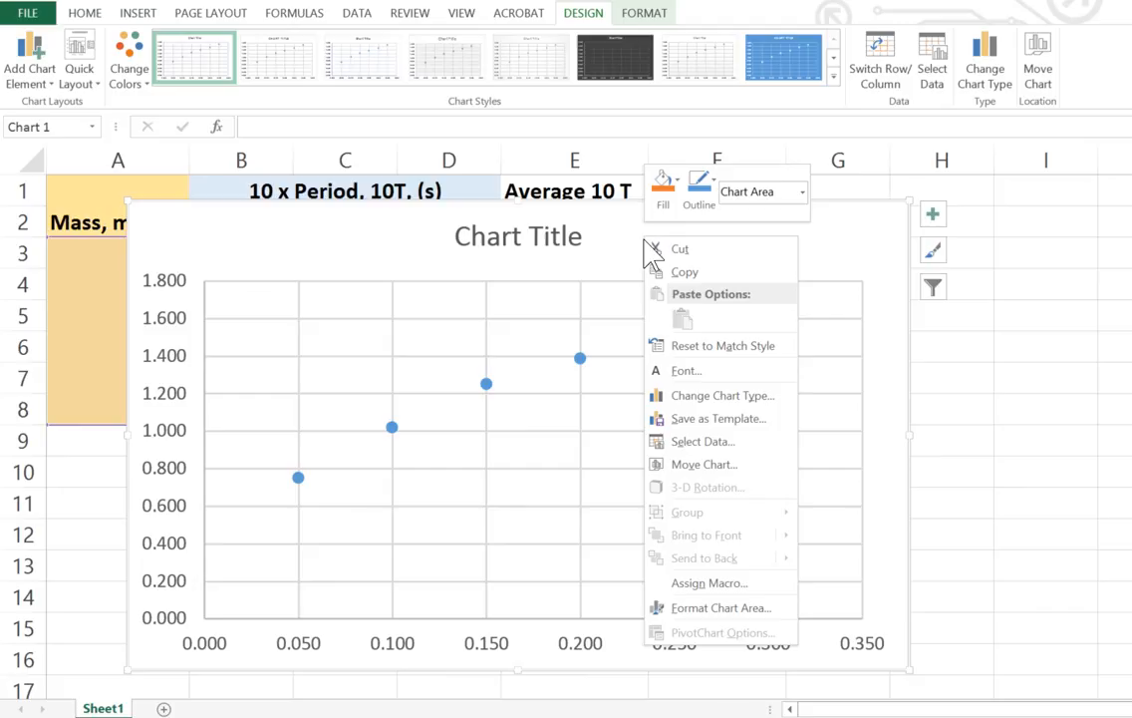
pyautogui.click(704, 465)
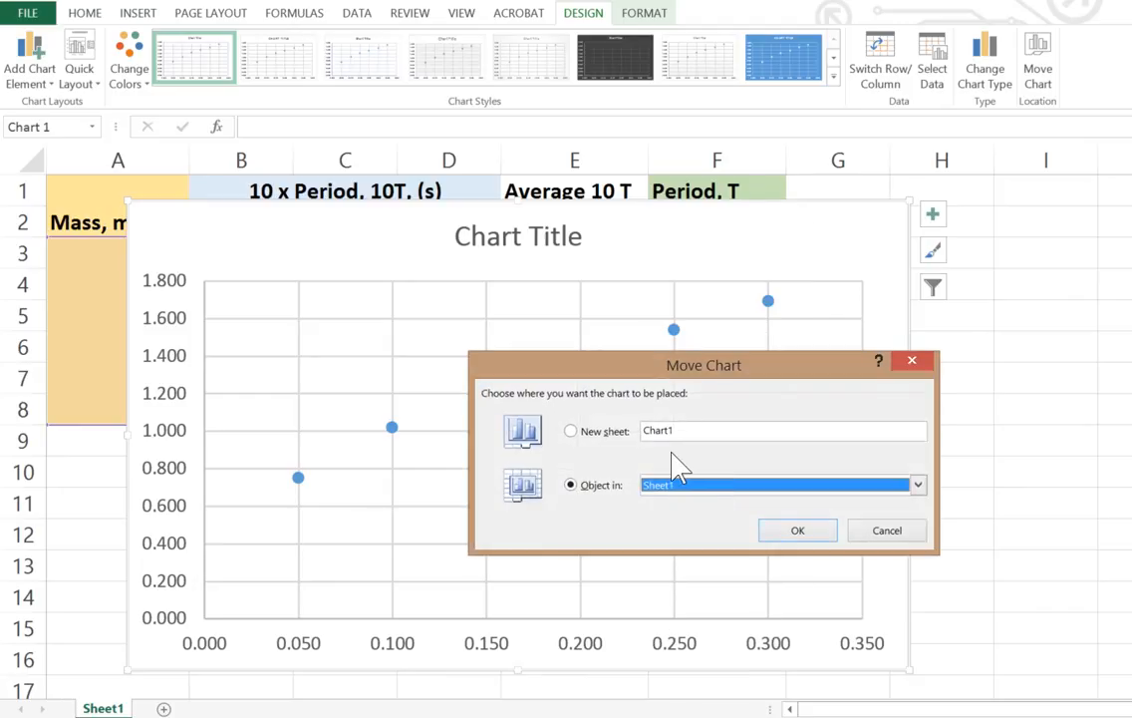
pyautogui.click(572, 431)
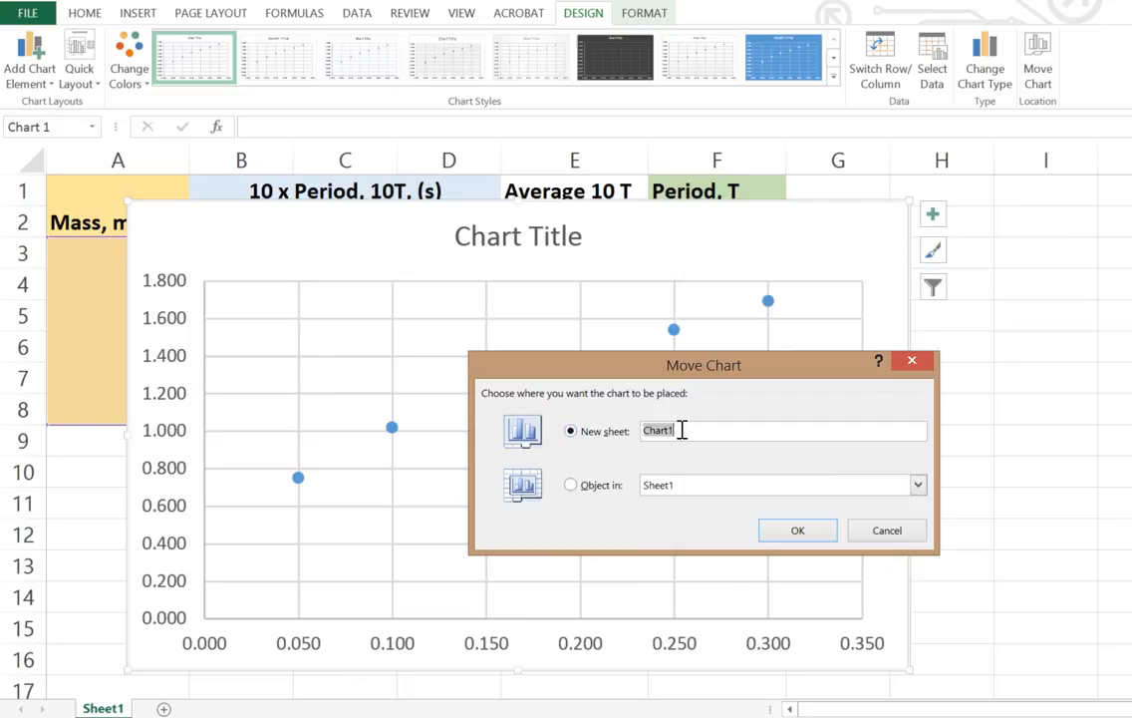
pyautogui.write('T vs m')
pyautogui.click(801, 531)
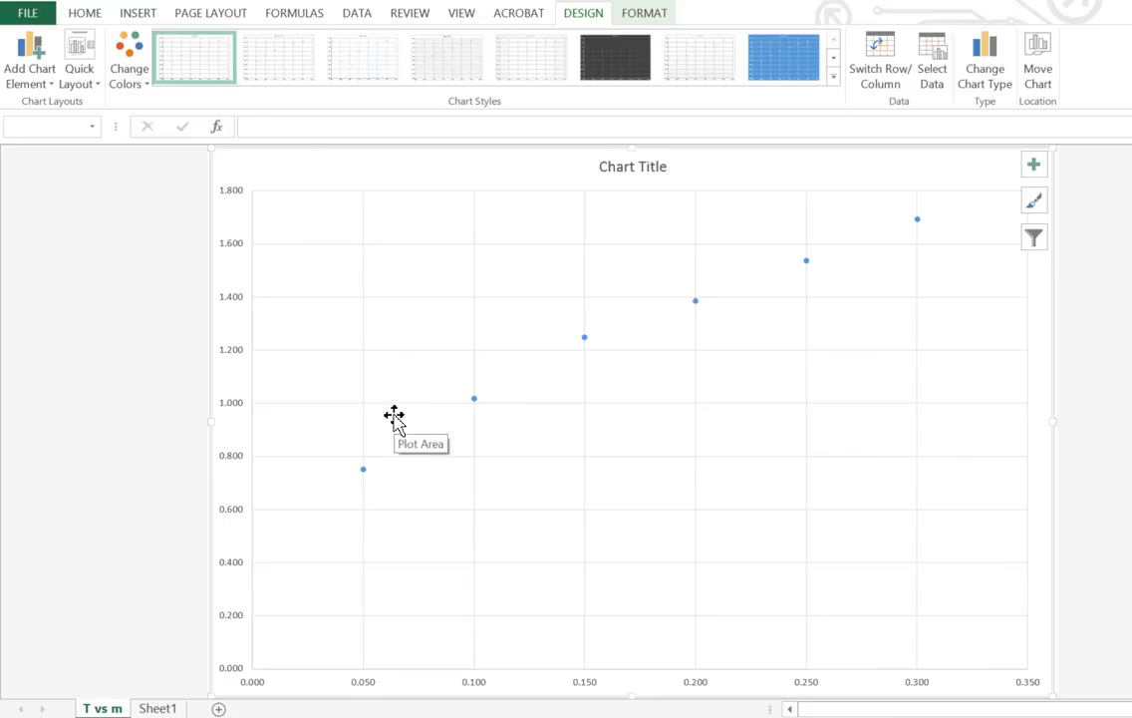
# Add axis titles to both axes of the scatter chart
pyautogui.click(1036, 167)
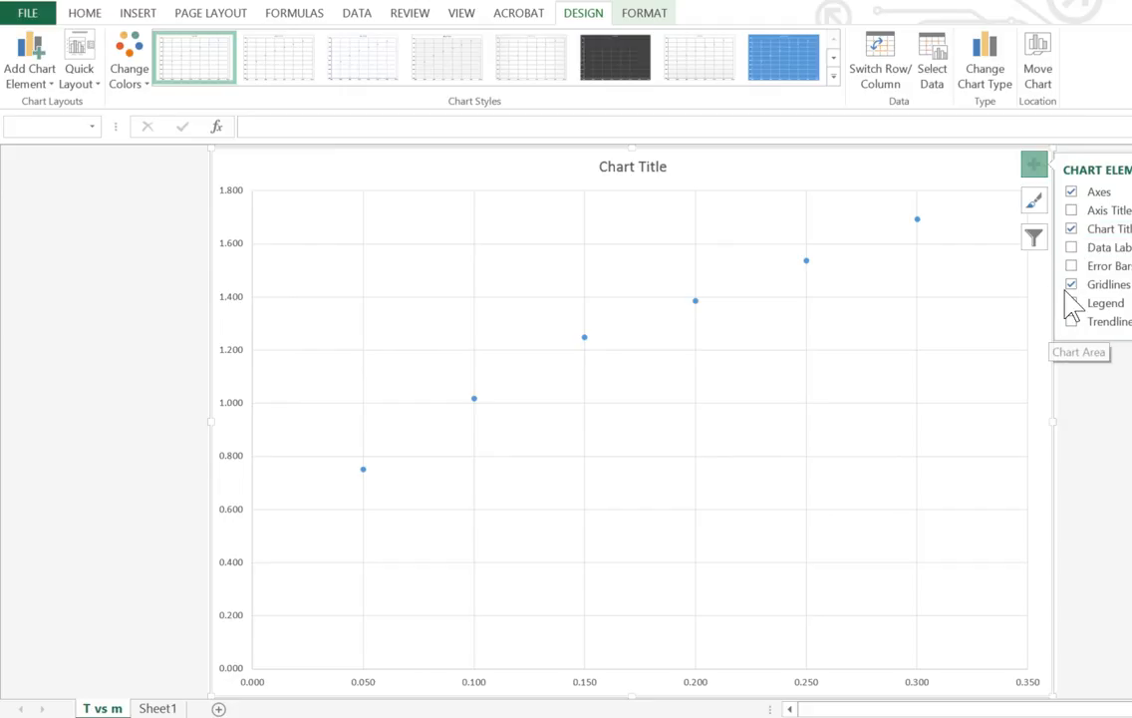
pyautogui.click(1072, 211)
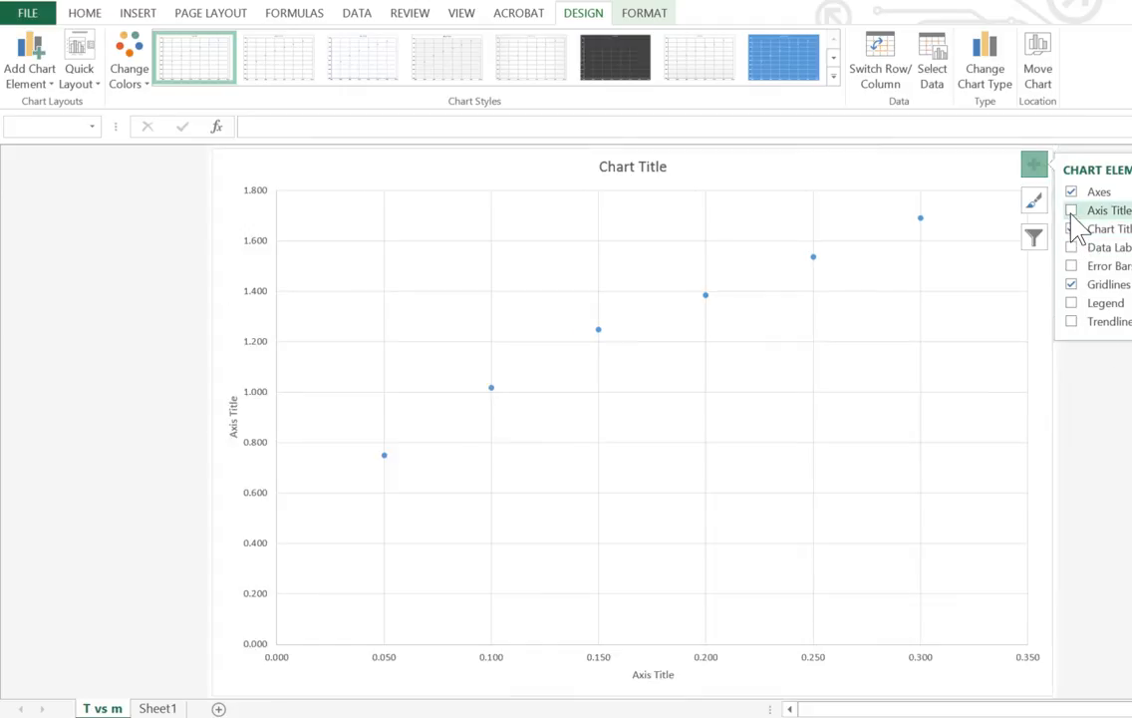
pyautogui.click(1064, 466)
pyautogui.click(1040, 429)
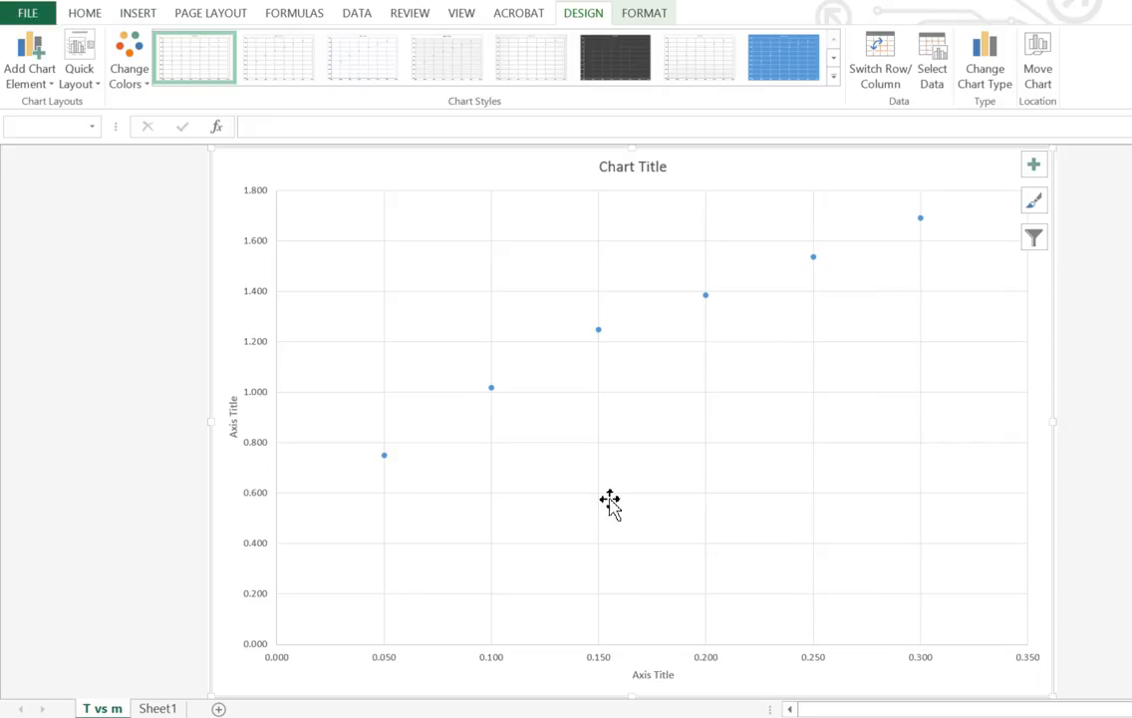
# Set the vertical axis title to "Period, T, (s)" and enlarge its font to 18 pt
pyautogui.click(229, 404)
pyautogui.write('Period')
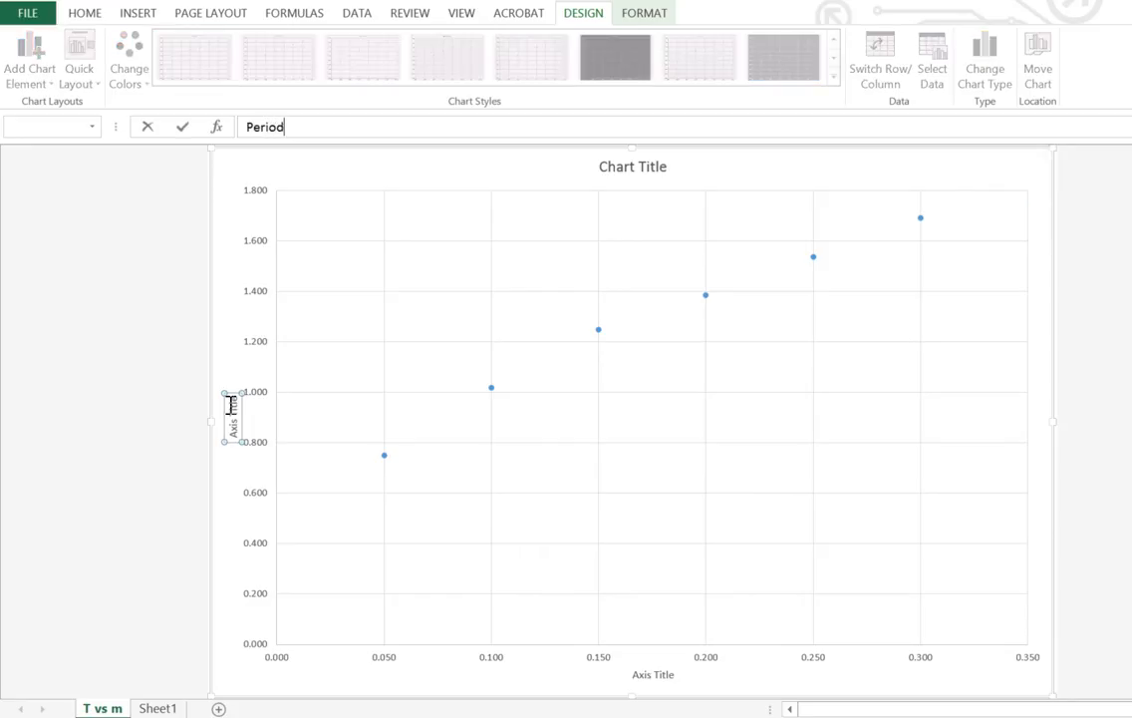
pyautogui.write(', T, (s)')
pyautogui.press('Return')
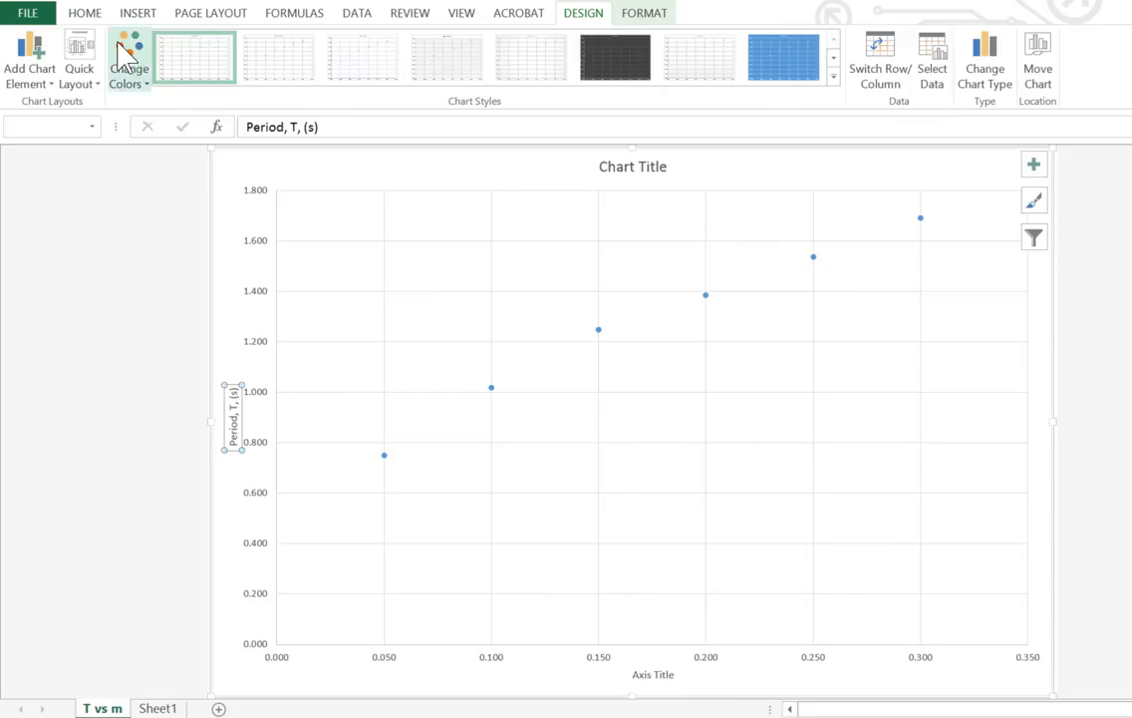
pyautogui.click(90, 14)
pyautogui.click(280, 47)
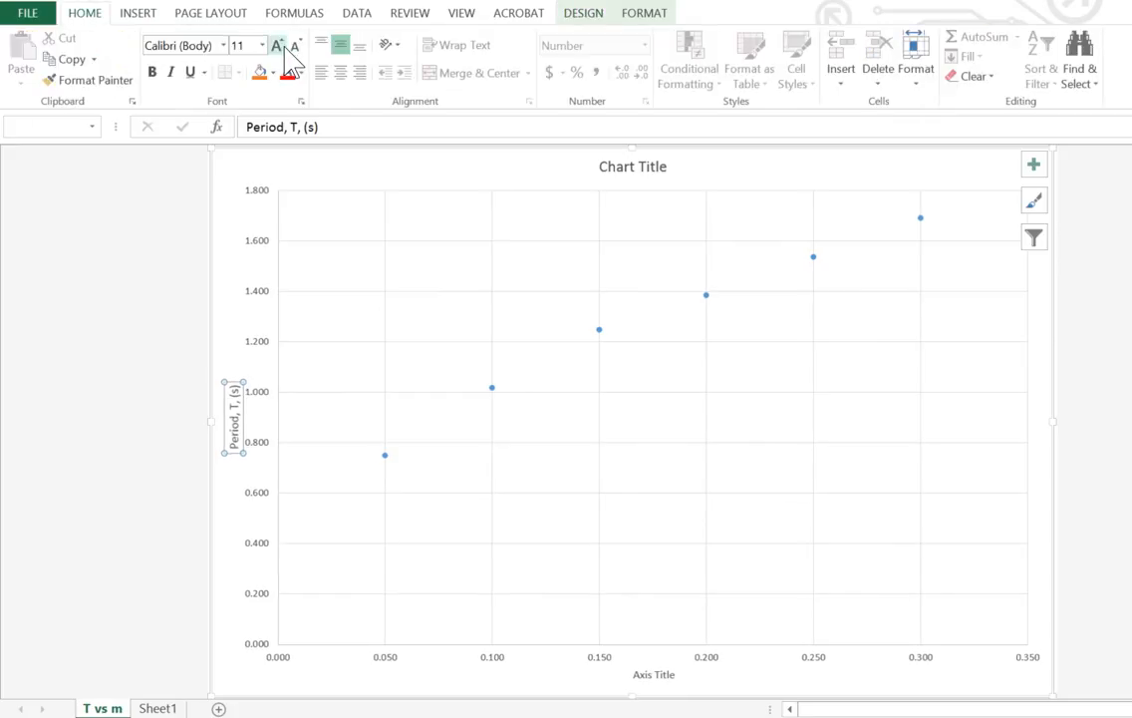
pyautogui.click(277, 45)
pyautogui.click(277, 46)
pyautogui.click(277, 46)
pyautogui.click(277, 46)
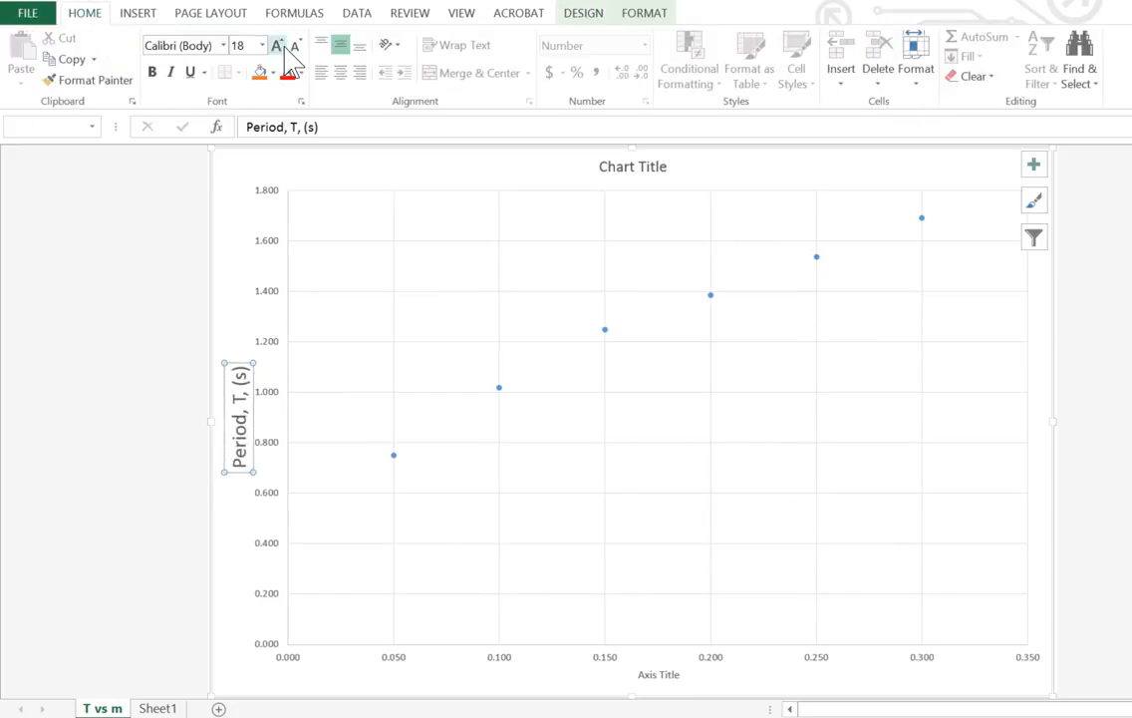
# Set the horizontal axis title to "Mass, m, (kg)" and enlarge its font to match the vertical axis title
pyautogui.click(654, 677)
pyautogui.write('Mass')
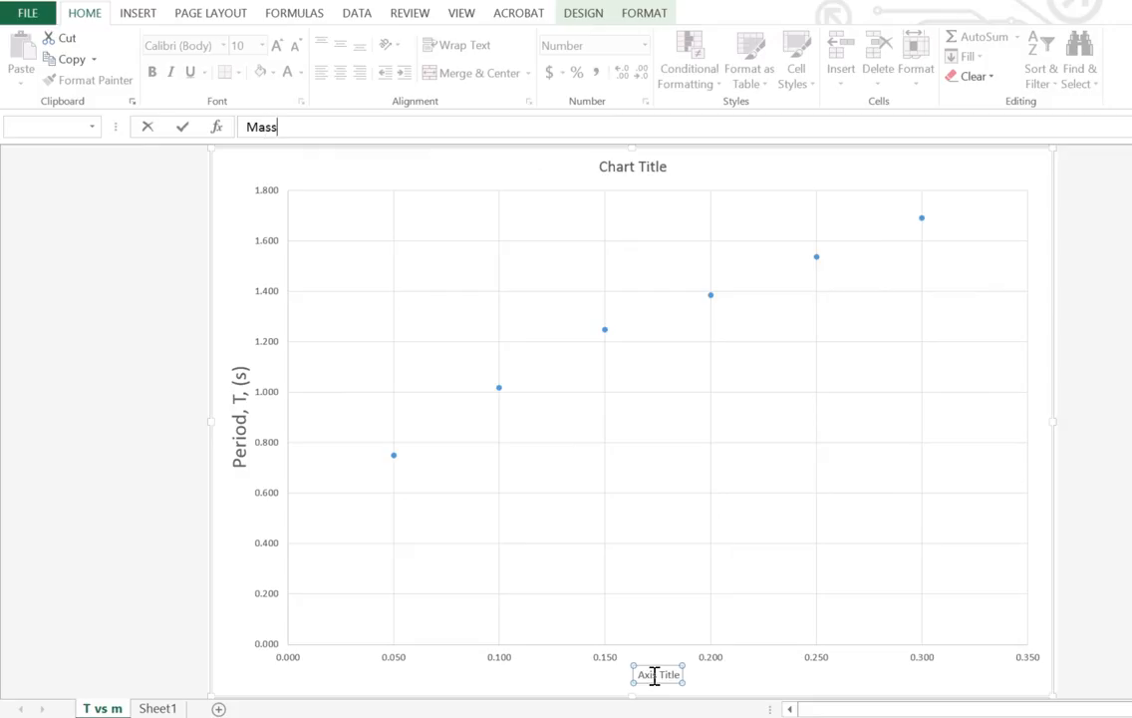
pyautogui.write(', m, (kg)')
pyautogui.press('Return')
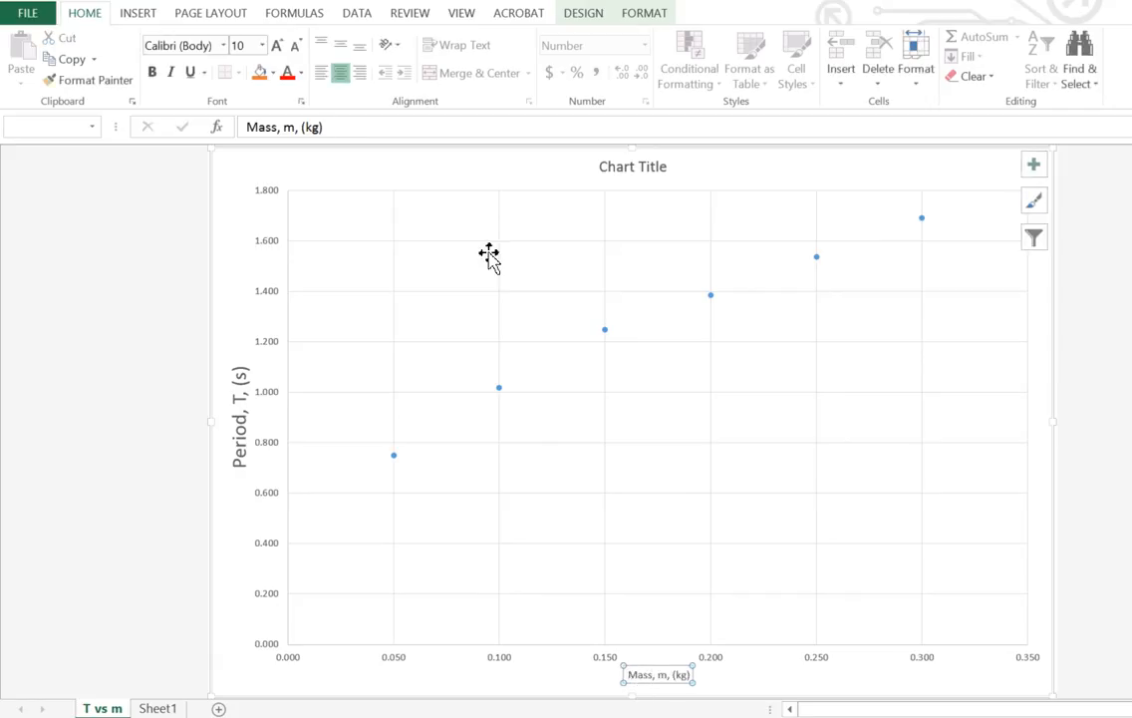
pyautogui.click(276, 46)
pyautogui.click(276, 45)
pyautogui.click(277, 45)
pyautogui.click(276, 45)
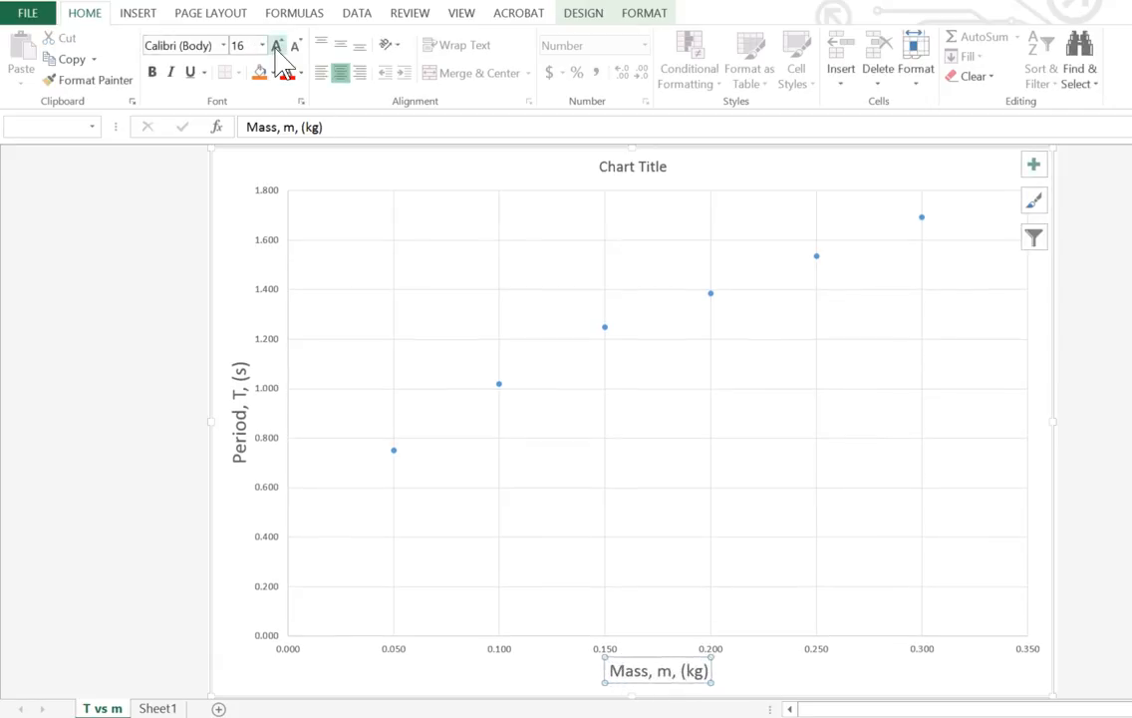
pyautogui.click(276, 46)
# Set the chart title to "The relationship between Period and Mass on a spring"
pyautogui.click(633, 167)
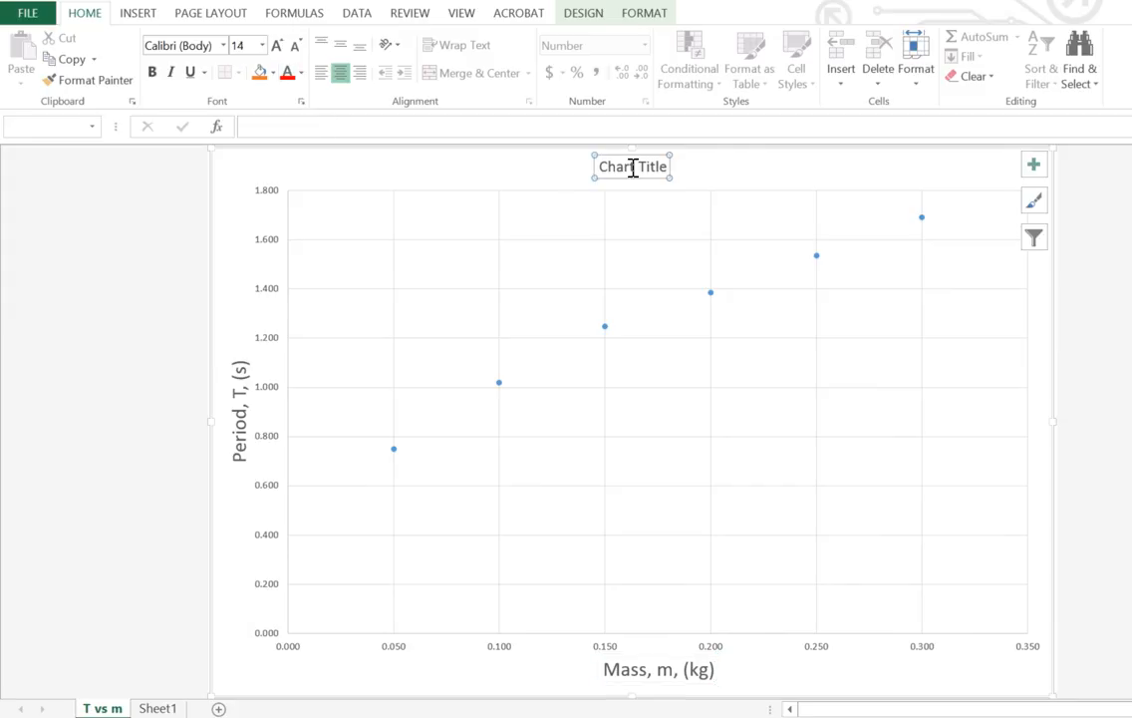
pyautogui.write('The ')
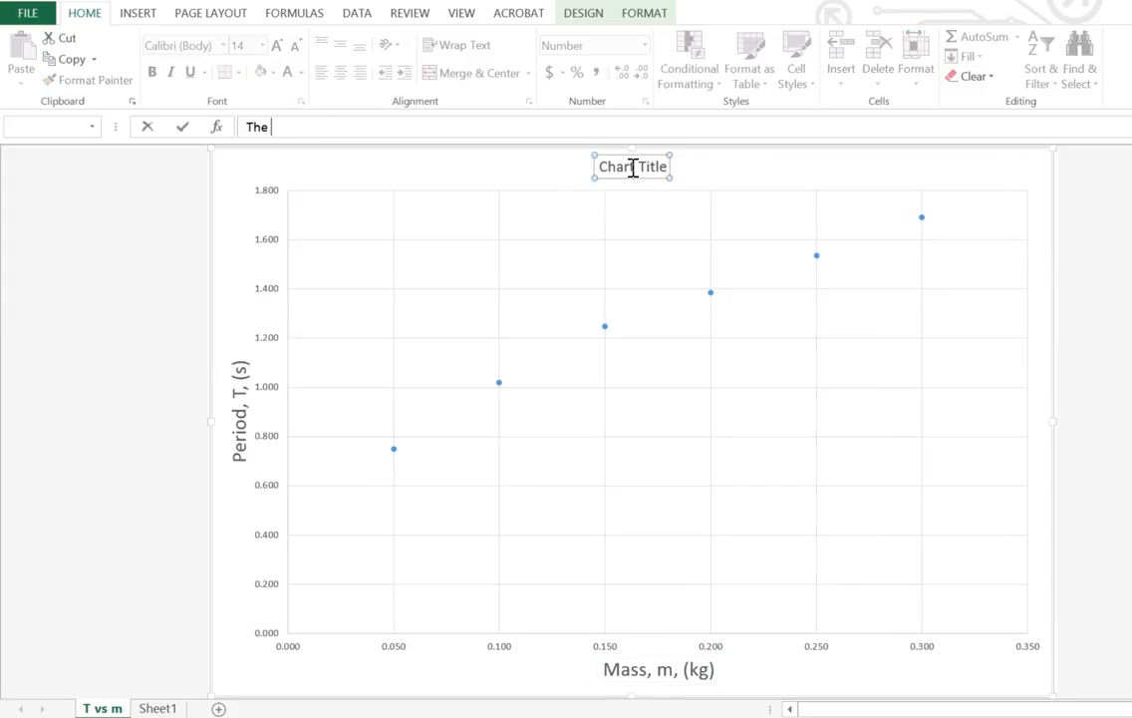
pyautogui.write('relationship be')
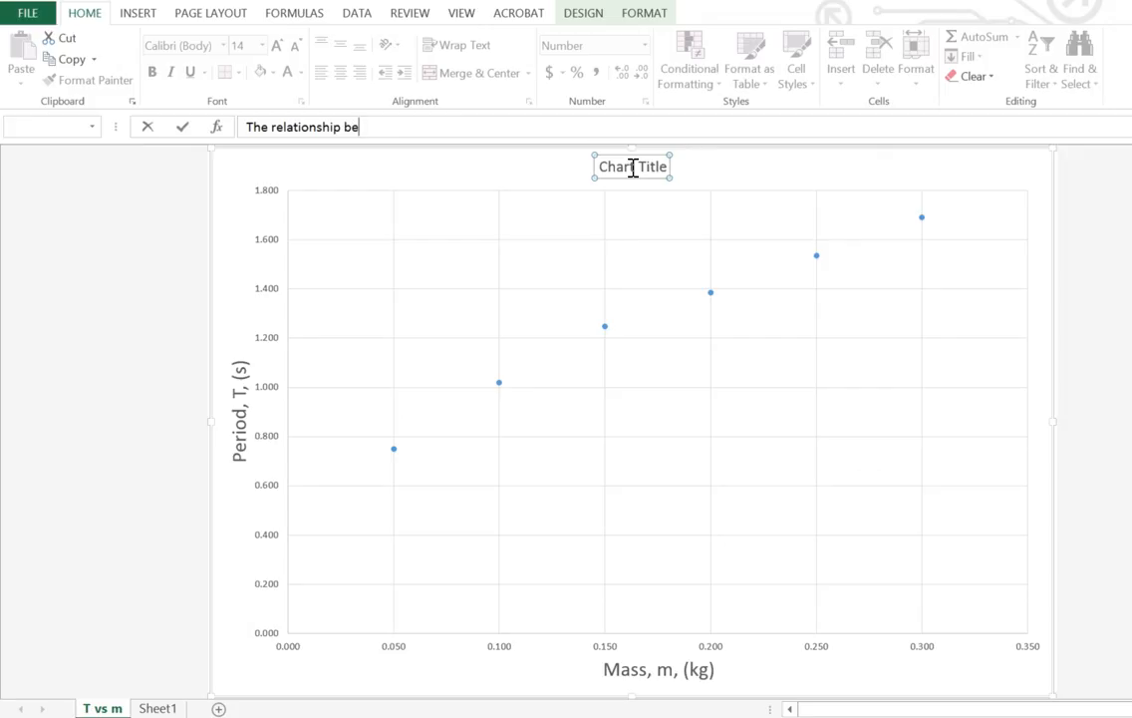
pyautogui.write('tween Period and Mass ')
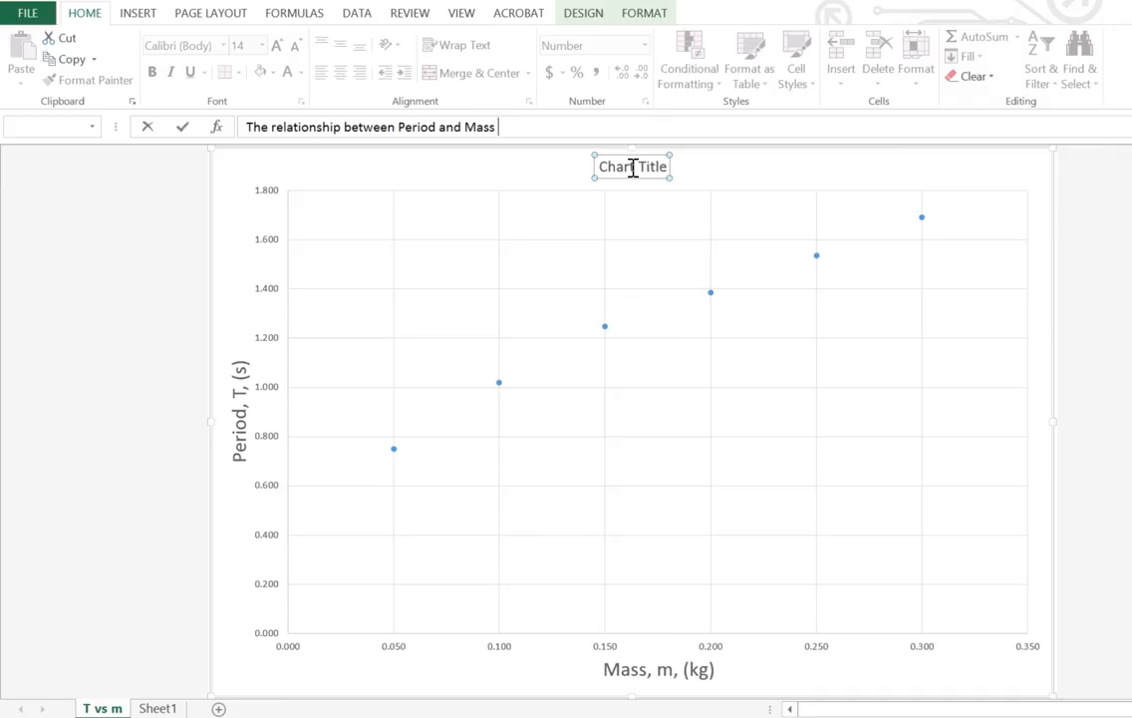
pyautogui.write('on a')
pyautogui.write('spring')
pyautogui.press('Return')
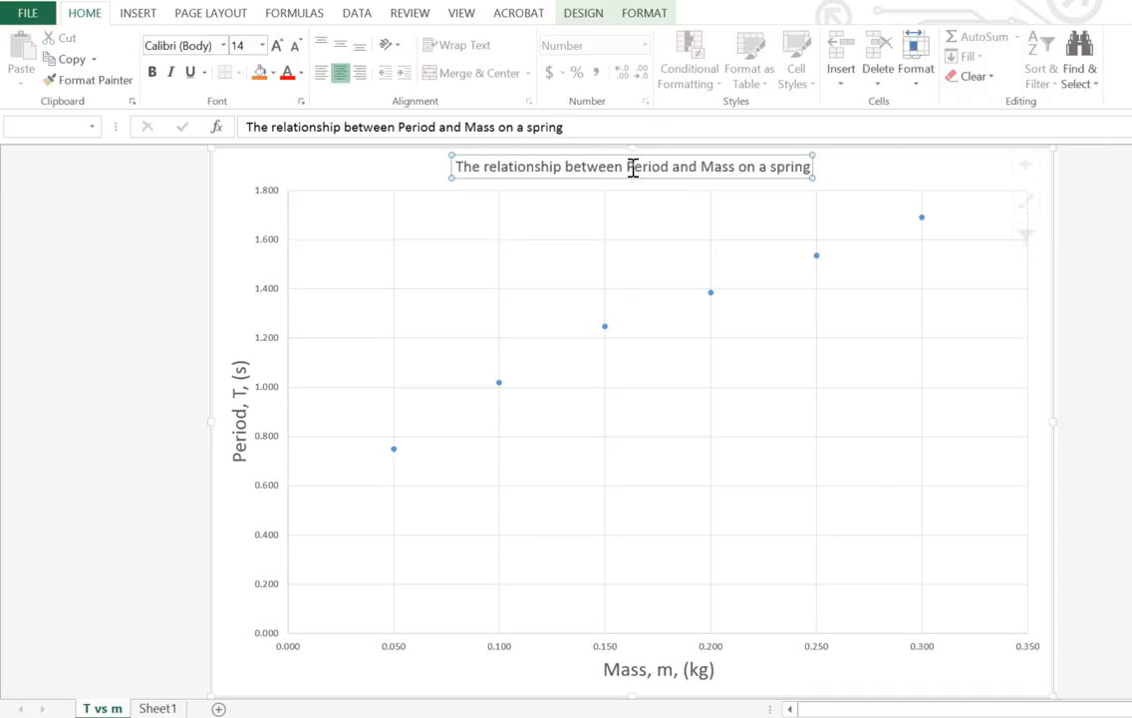
# Enlarge the chart title's font to 24 pt so it fits on one line, and deselect the chart
pyautogui.click(278, 46)
pyautogui.click(277, 45)
pyautogui.click(278, 46)
pyautogui.click(277, 46)
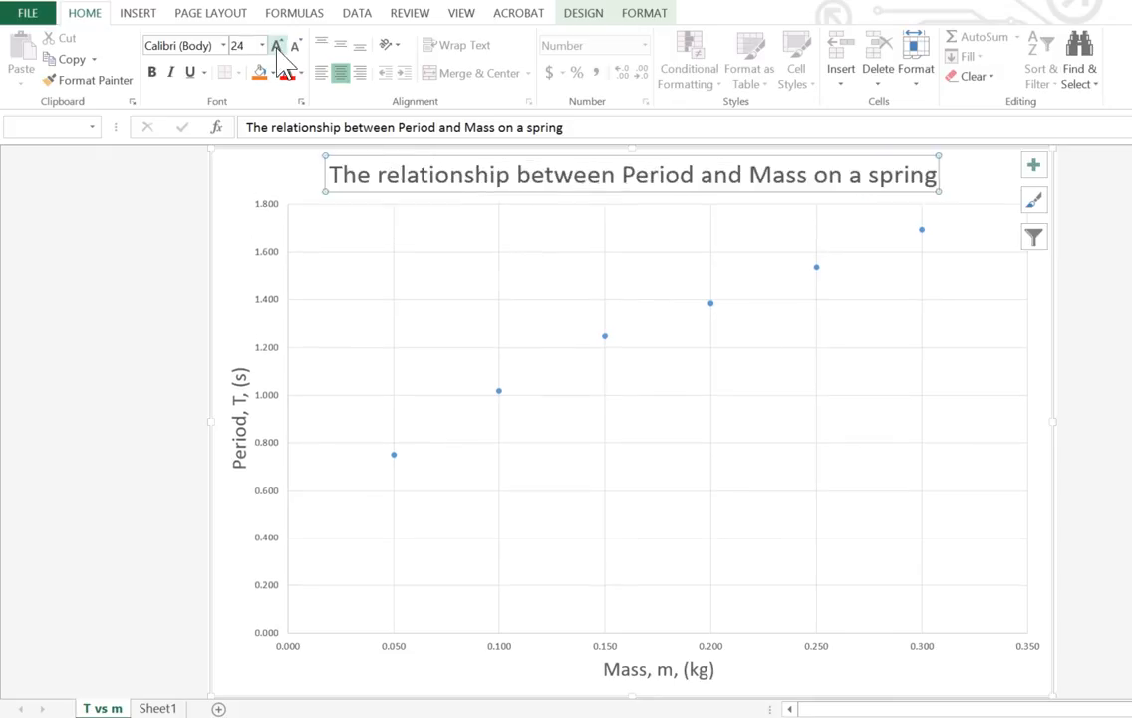
pyautogui.click(277, 46)
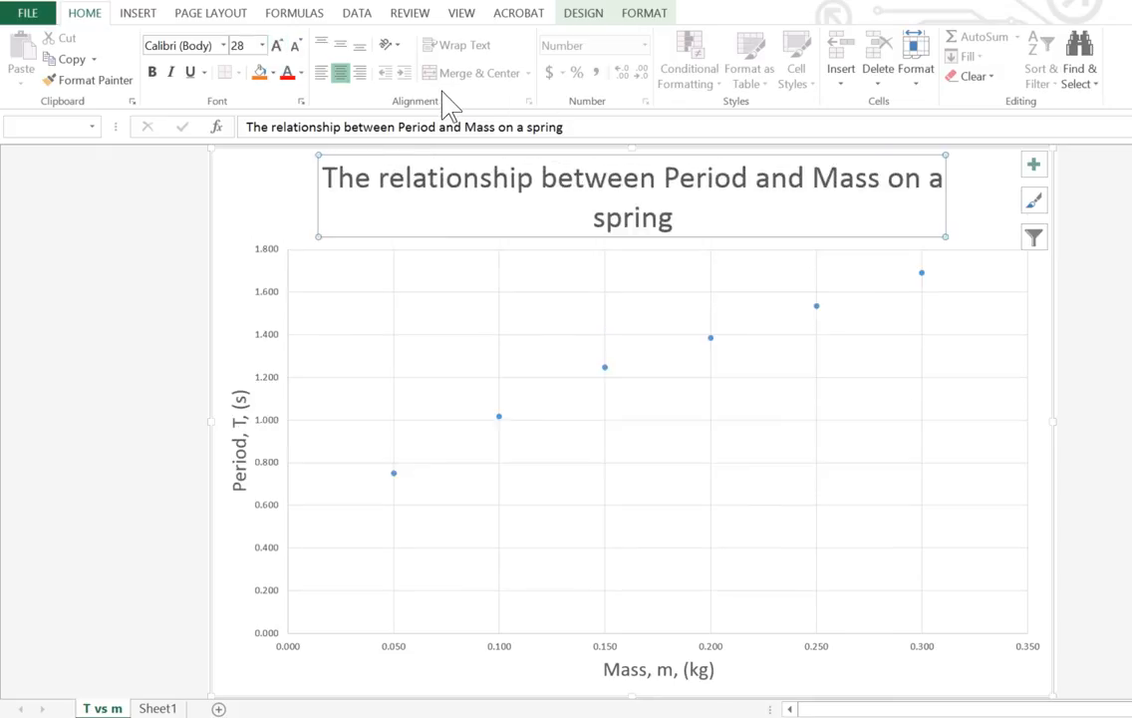
pyautogui.click(295, 46)
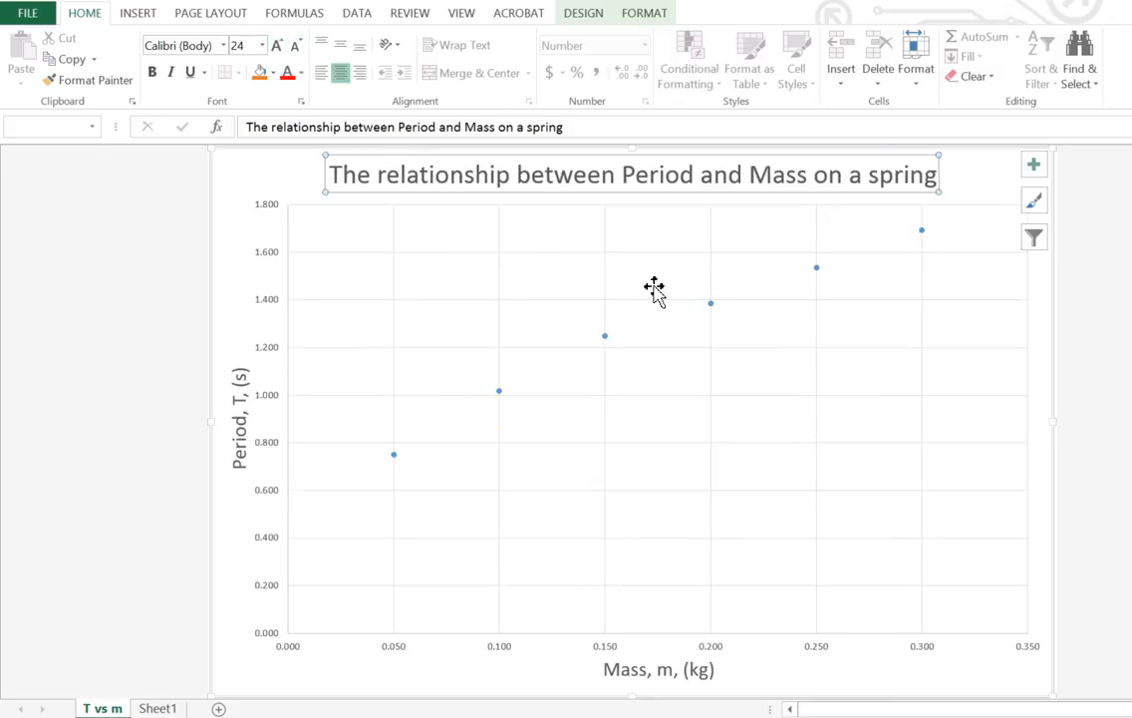
pyautogui.click(1086, 387)
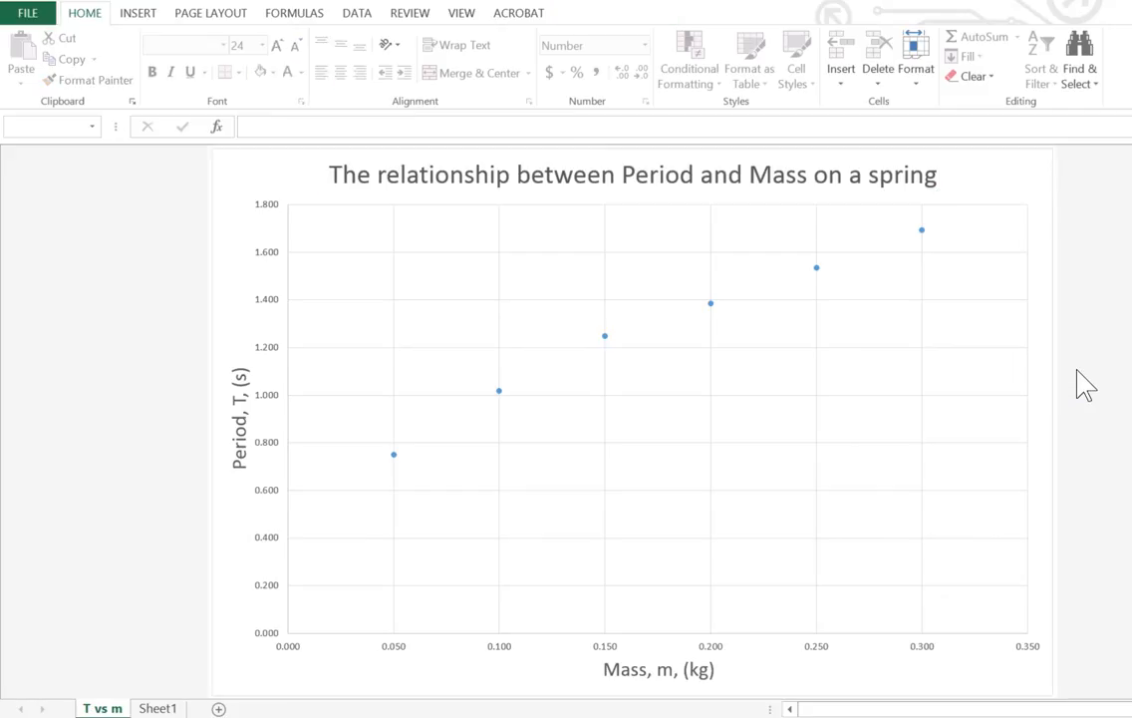